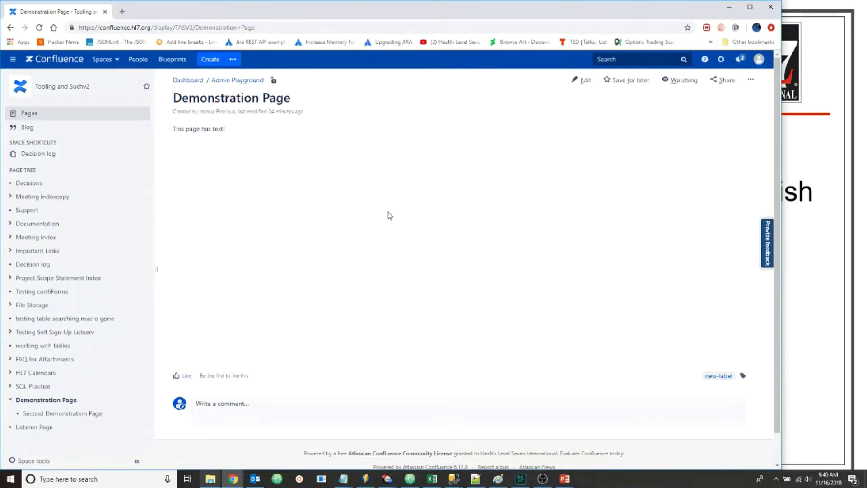
Step: Drop Getting Started with Confluence HL7.docx below the page text, show it as a link, and publish
left_click(585, 83)
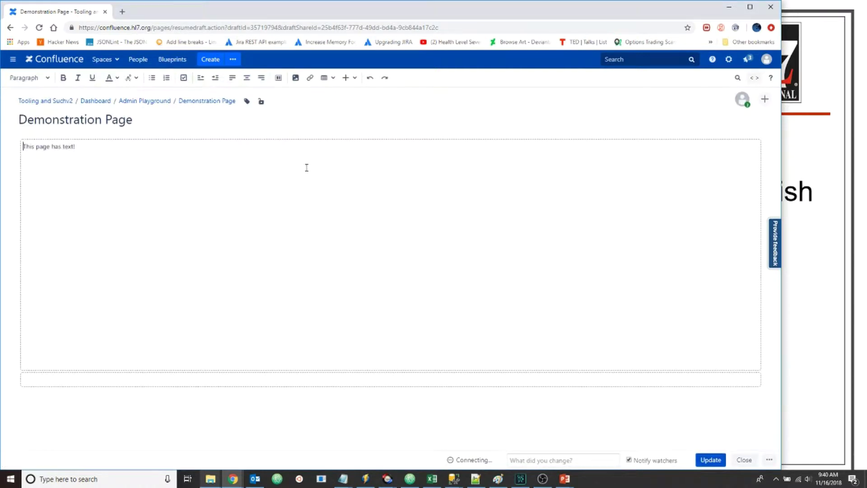
left_click(163, 156)
left_click_drag(343, 13, 137, 182)
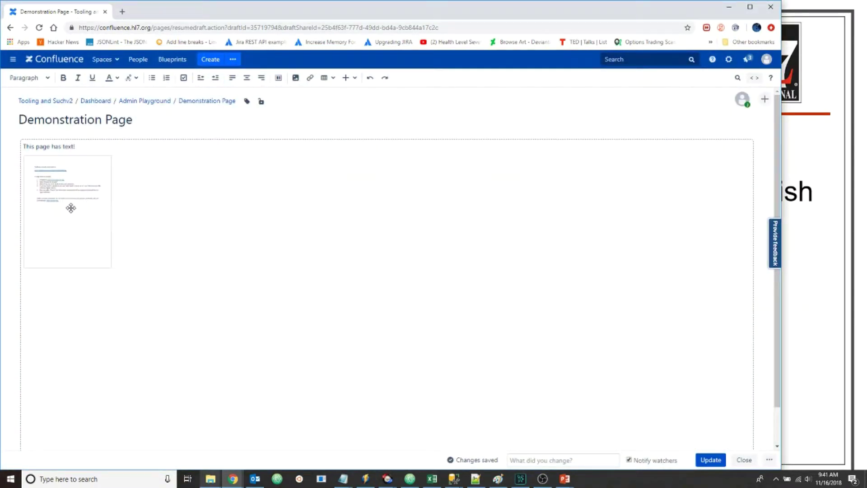
left_click(78, 212)
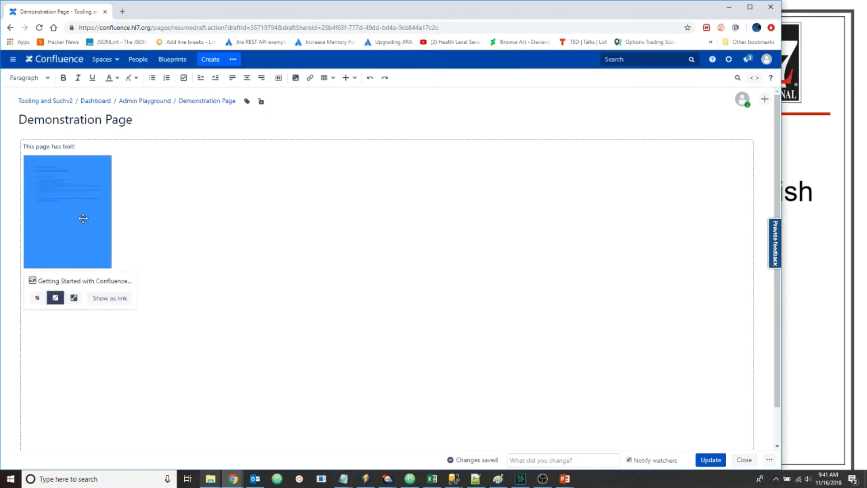
left_click(107, 299)
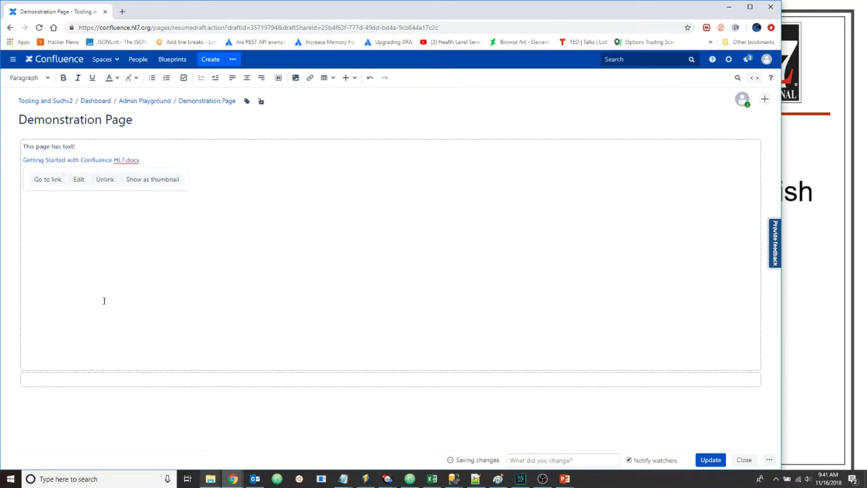
left_click(711, 459)
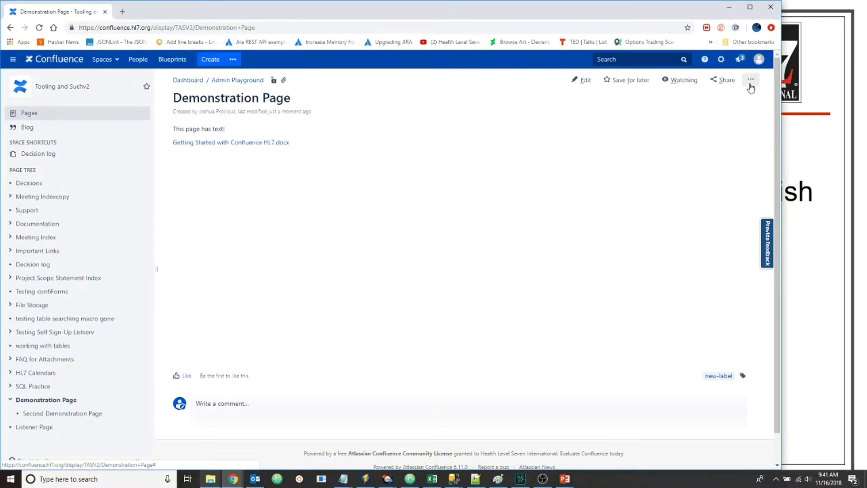
Step: View the page's Attachments (1), expand the docx to see only Version 1 (current), then return
left_click(750, 81)
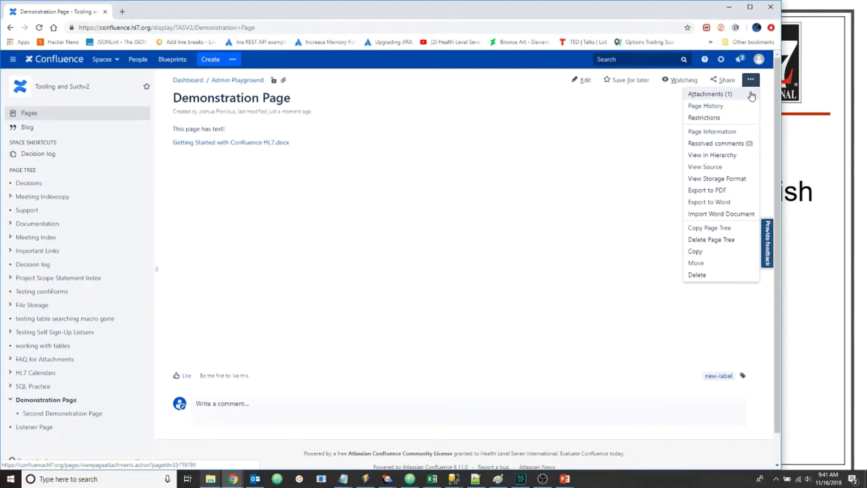
left_click(737, 96)
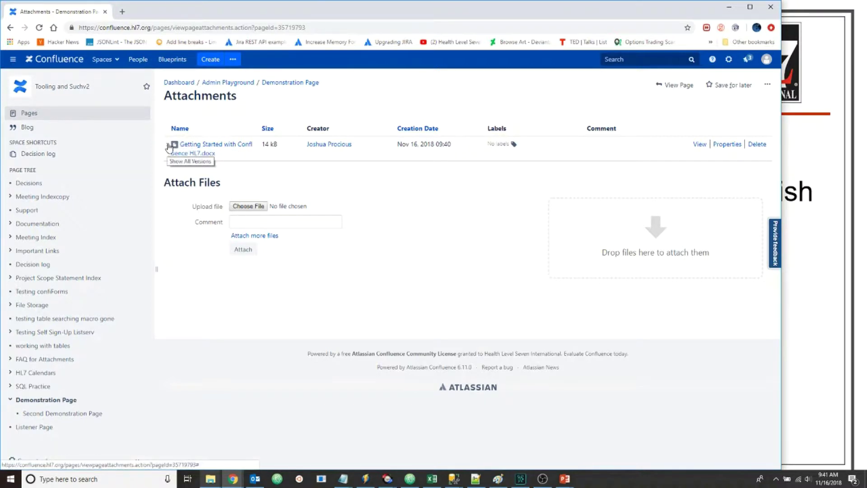
left_click(167, 146)
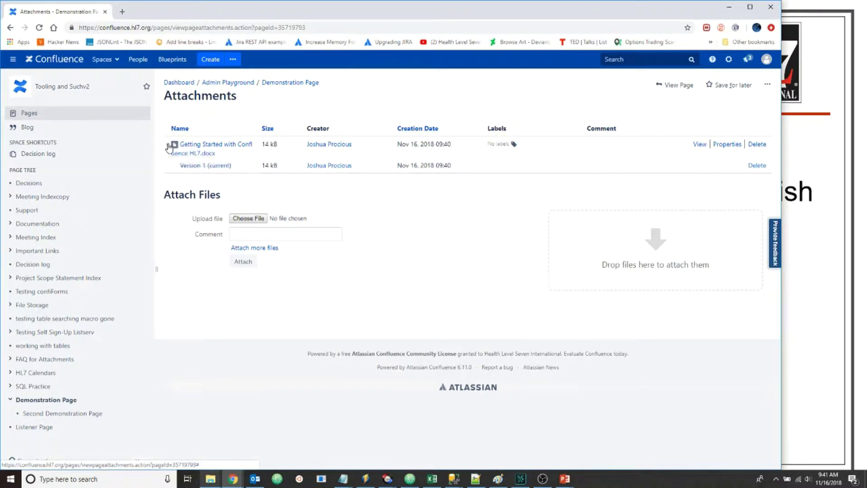
left_click(679, 86)
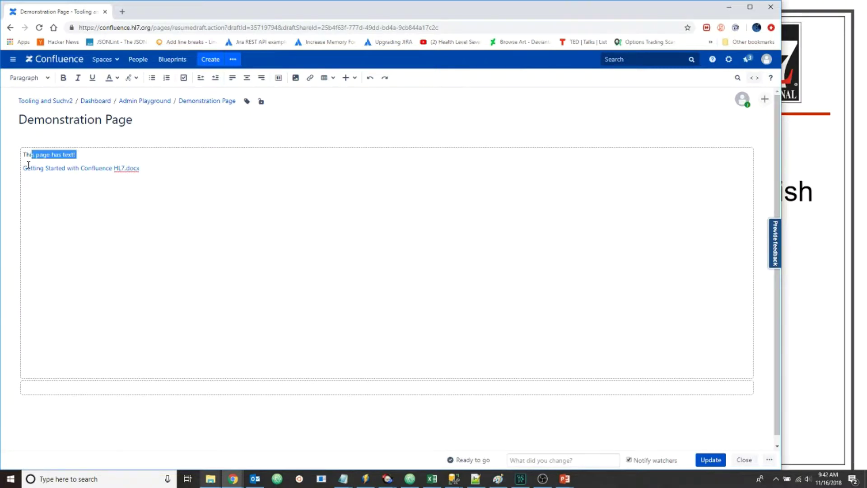
Step: Delete the existing docx link, re-drop HL7.docx shown as a link, and publish the page
left_click_drag(151, 159, 27, 163)
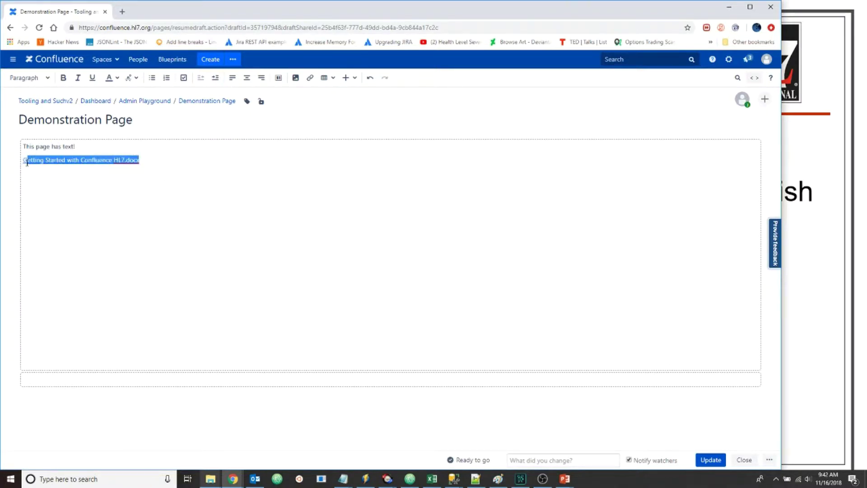
key("Delete")
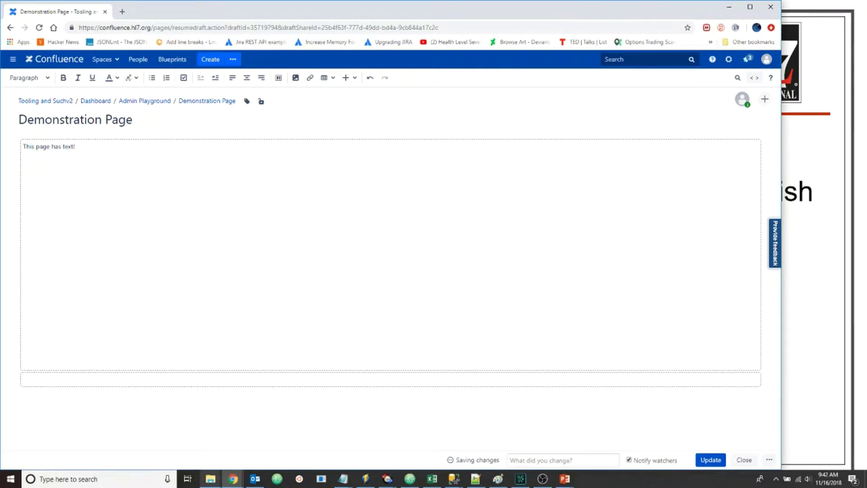
left_click_drag(841, 144, 239, 186)
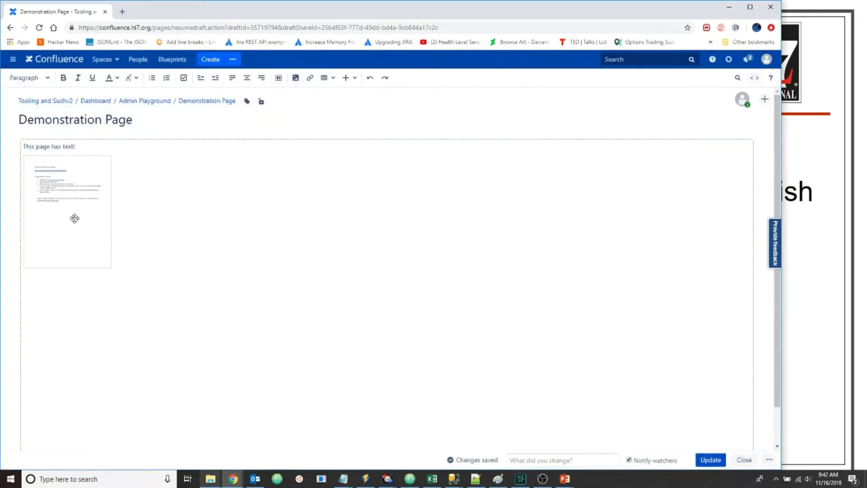
left_click(75, 218)
left_click(122, 298)
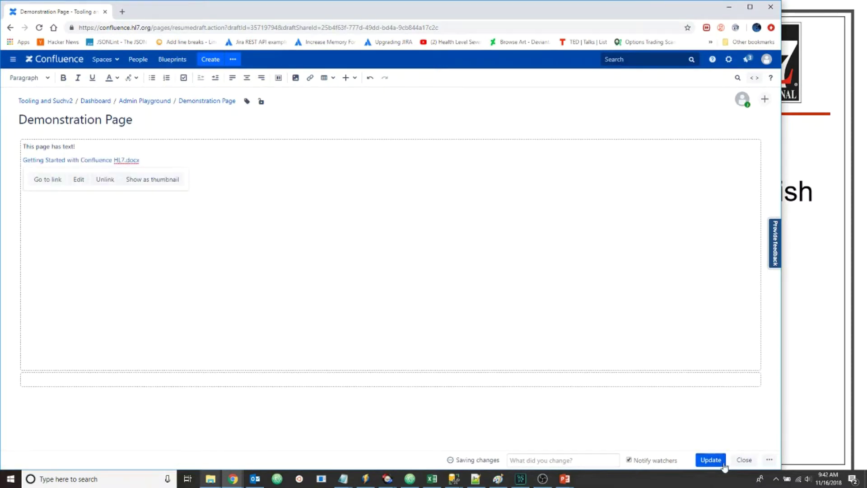
left_click(711, 459)
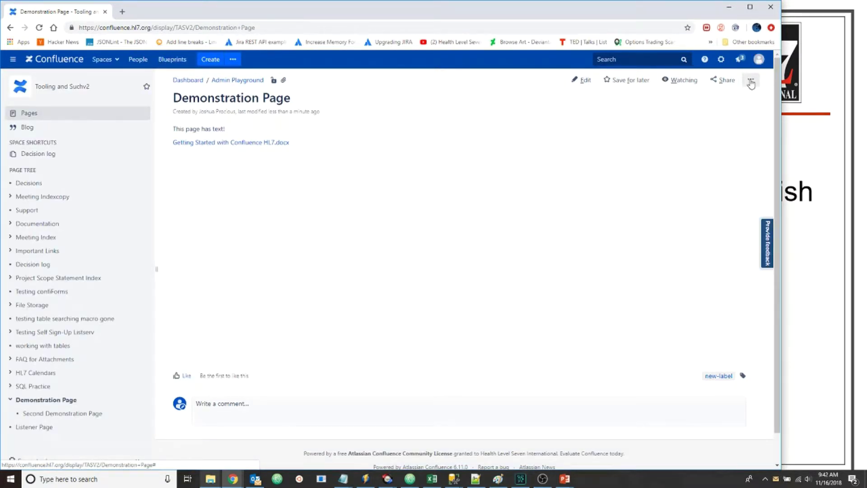
left_click(751, 85)
left_click(719, 92)
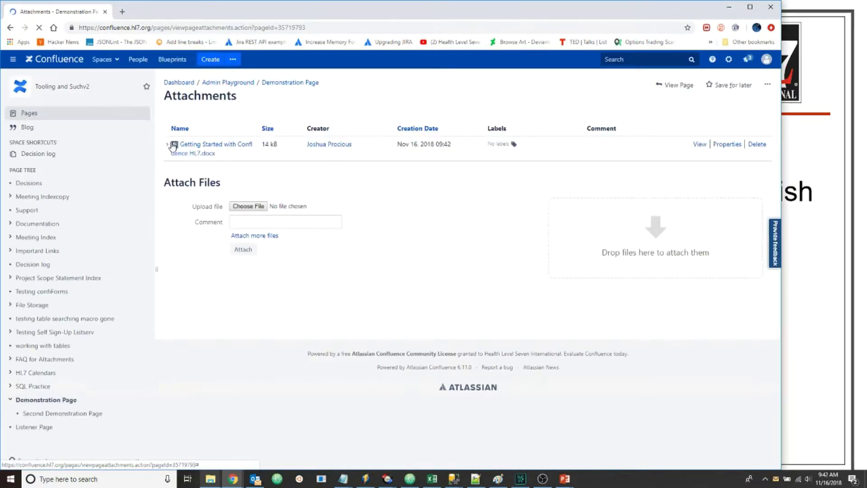
left_click(167, 145)
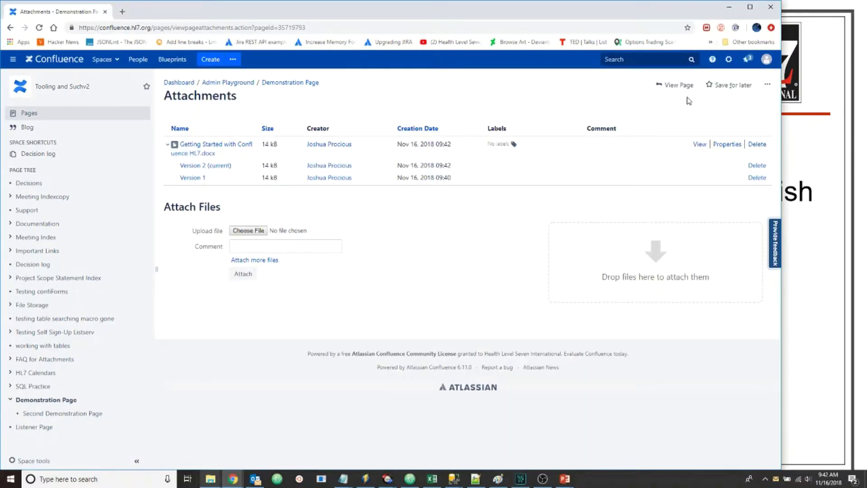
left_click(676, 84)
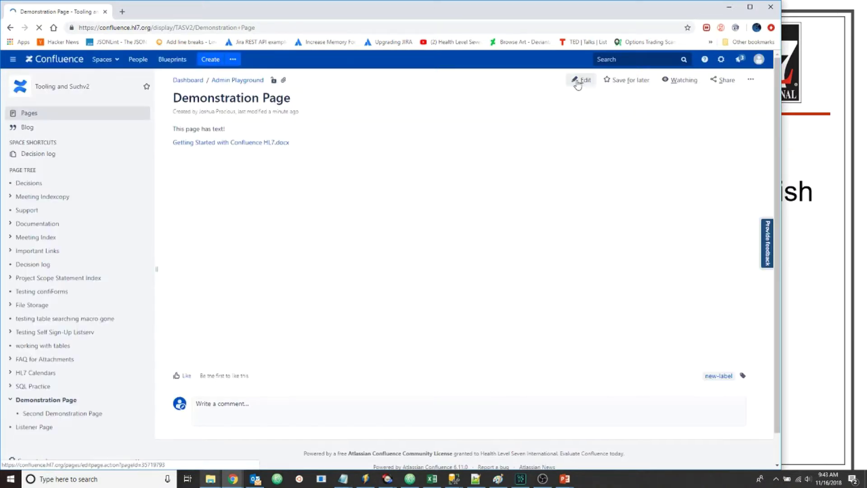
Step: Insert the attached HL7.docx as an embedded preview at the top of the page and publish
left_click(578, 81)
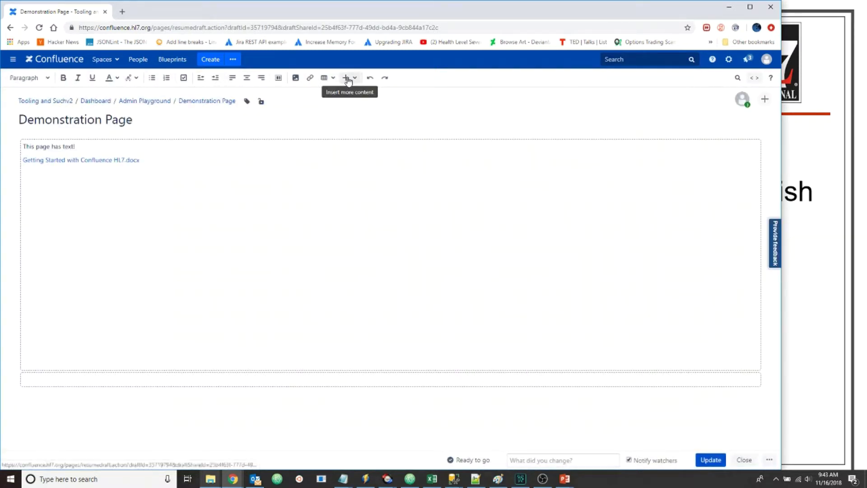
left_click(296, 78)
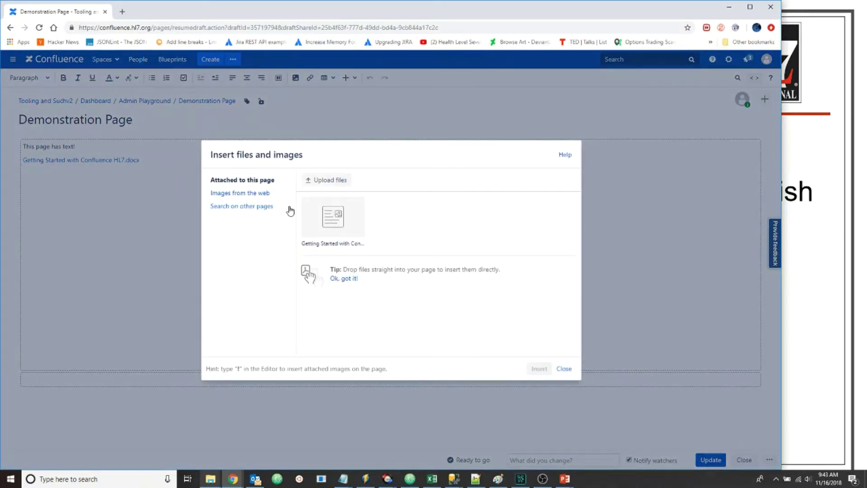
left_click(337, 216)
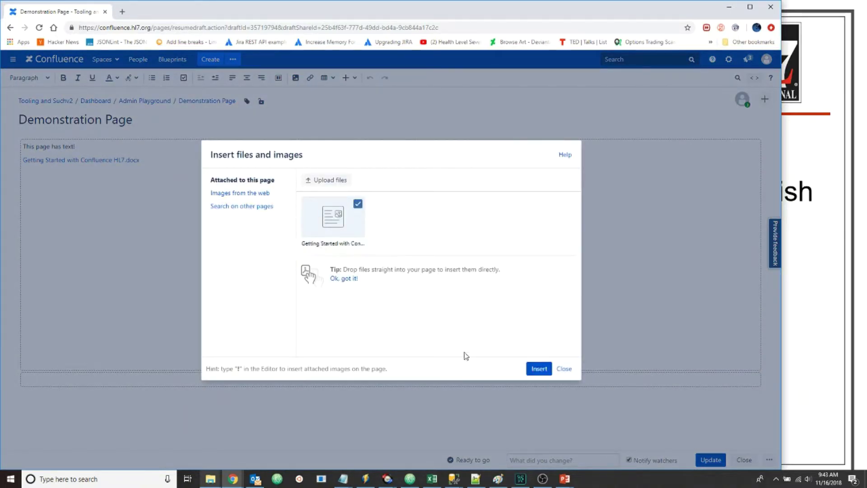
left_click(539, 369)
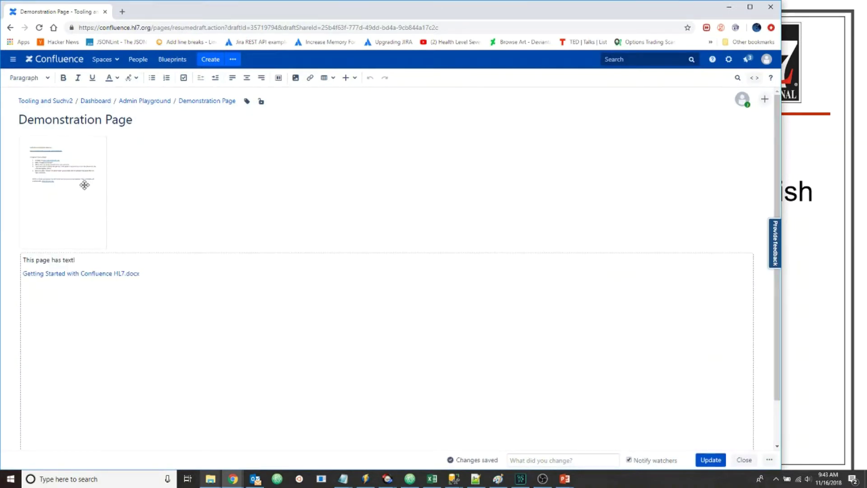
left_click(720, 460)
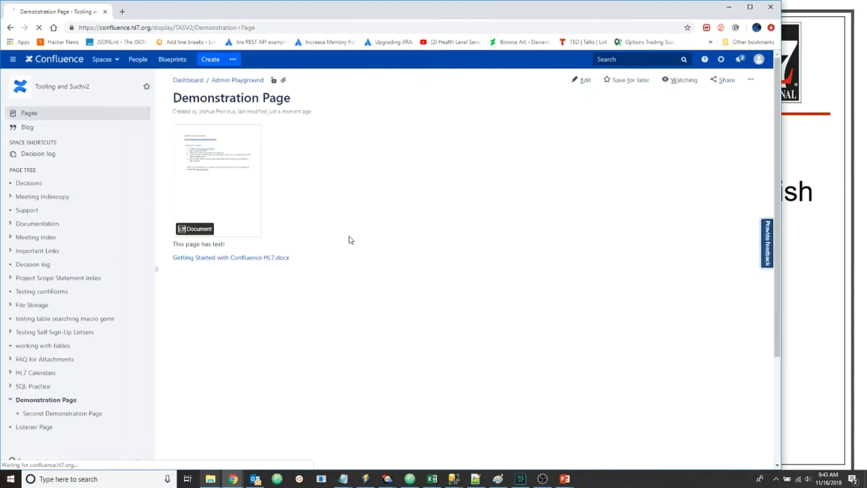
key("alt+Tab")
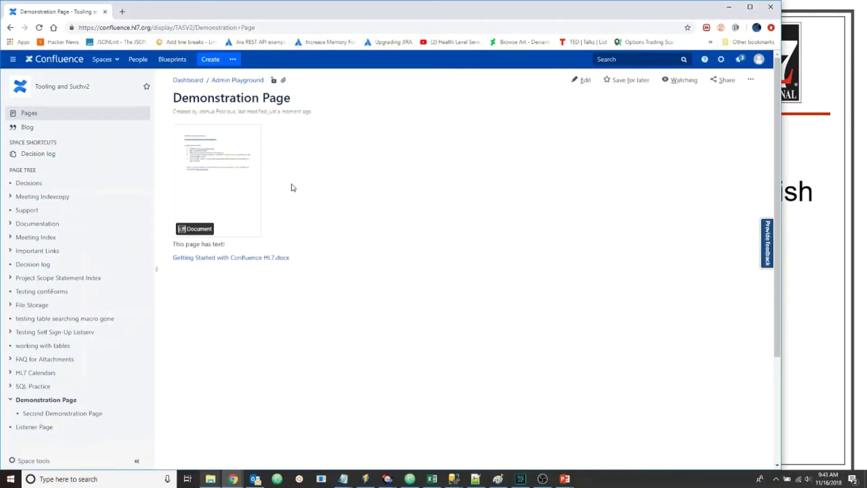
Step: Insert an Attachments macro via {attach on the line below the docx link and publish
left_click(583, 84)
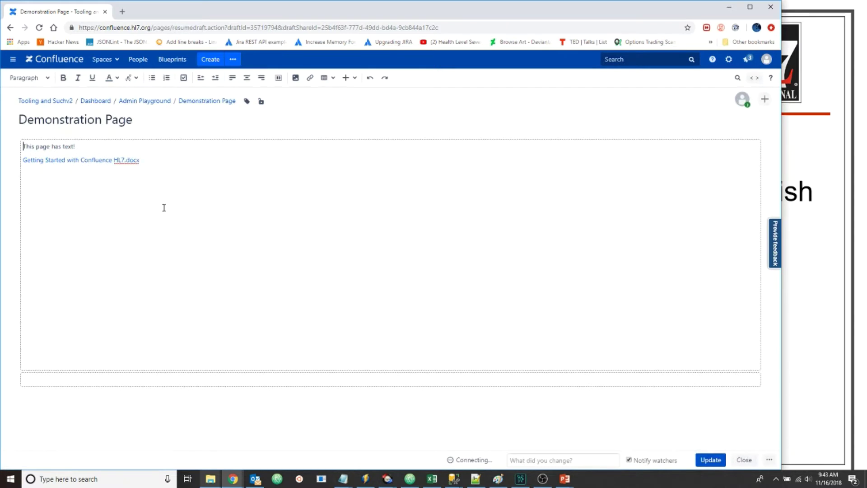
left_click(182, 182)
type("{")
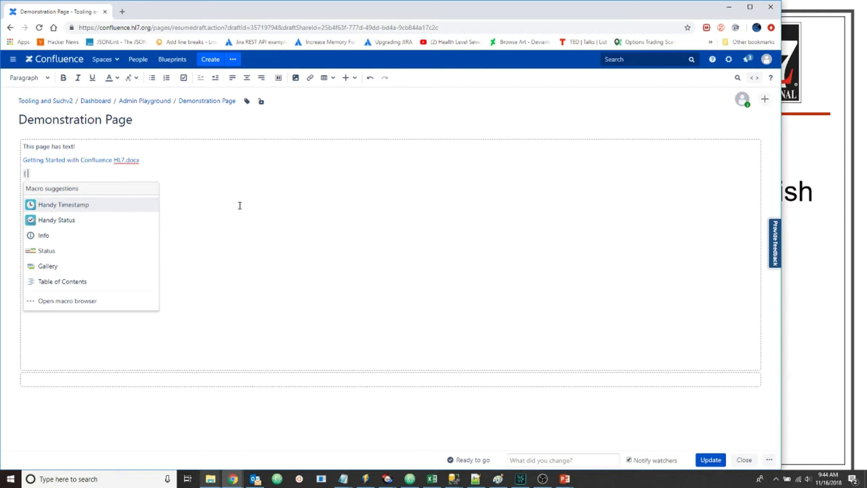
type("attach")
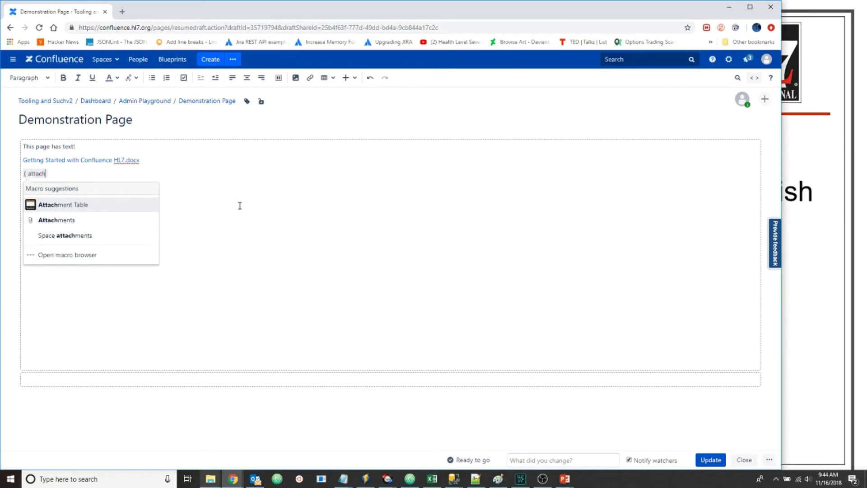
key("Down")
key("Return")
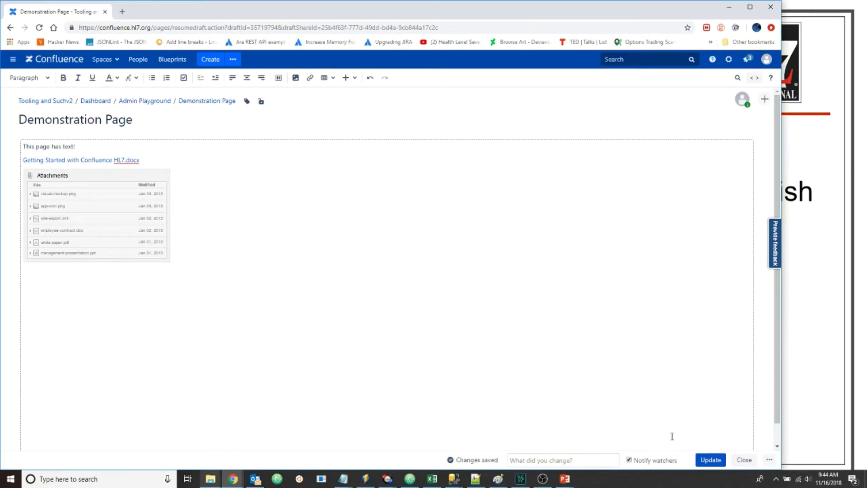
left_click(711, 459)
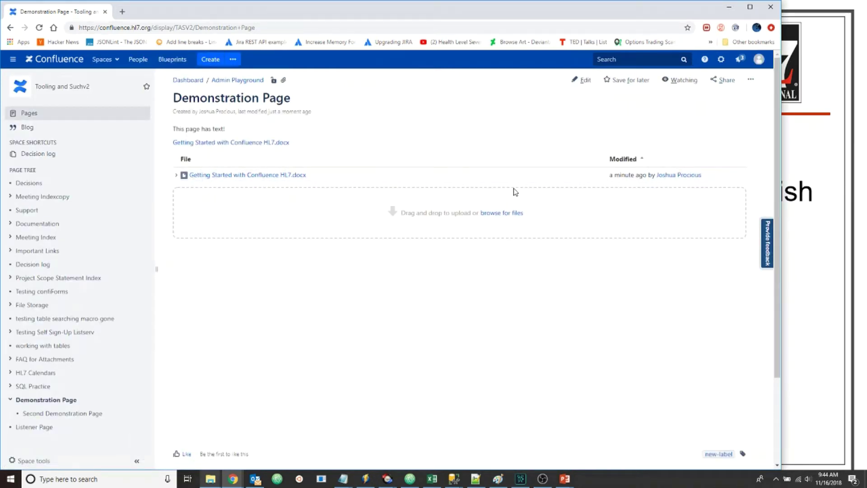
Step: Re-upload HL7.docx onto the attachment's drop area and expand it to show Version 3 (current)
left_click(176, 175)
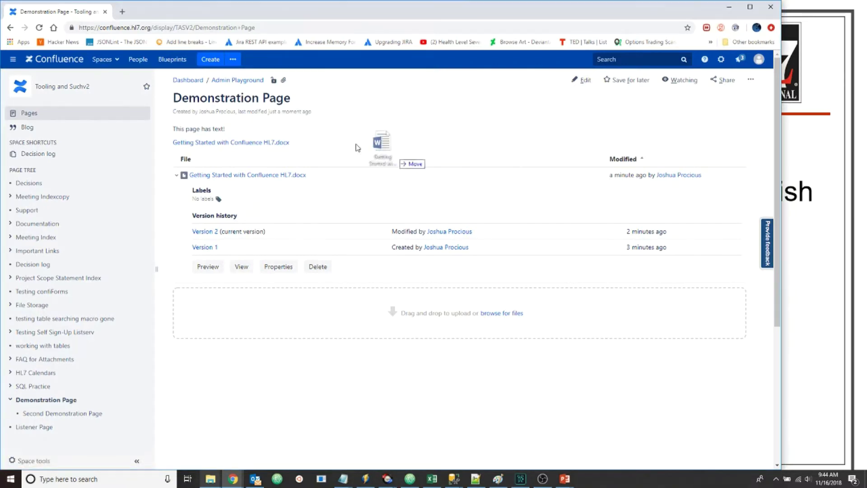
left_click_drag(378, 140, 401, 322)
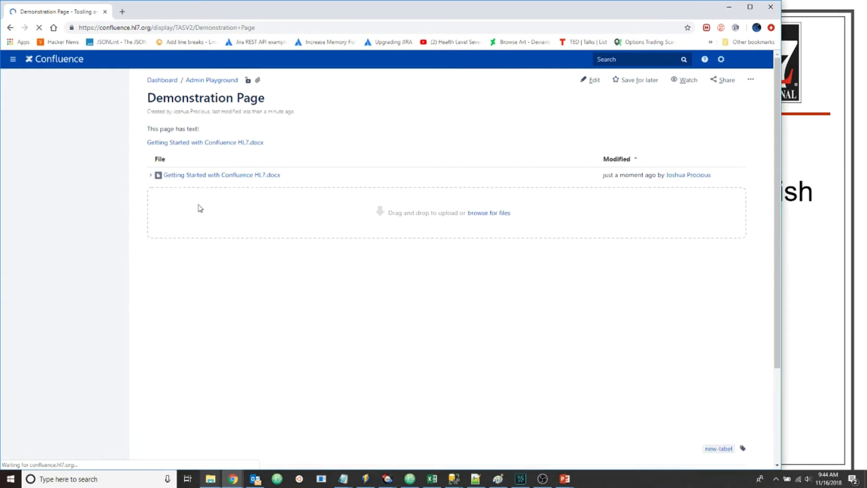
left_click(177, 176)
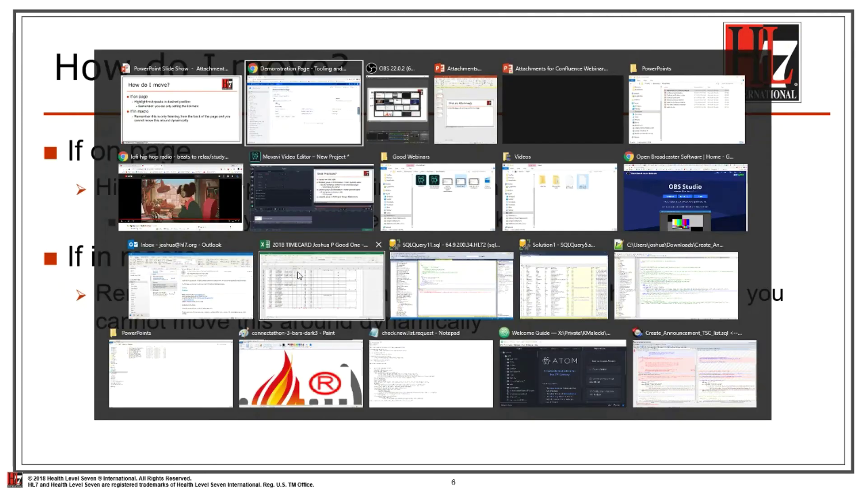
Step: Open Demonstration Page for editing again
left_click(581, 80)
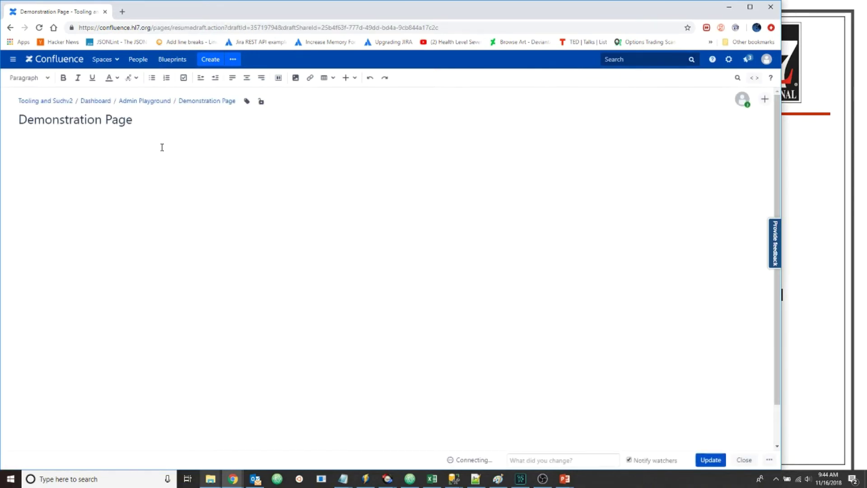
Step: Move the HL7.docx link below the Attachments macro and publish the page
left_click_drag(151, 162, 24, 160)
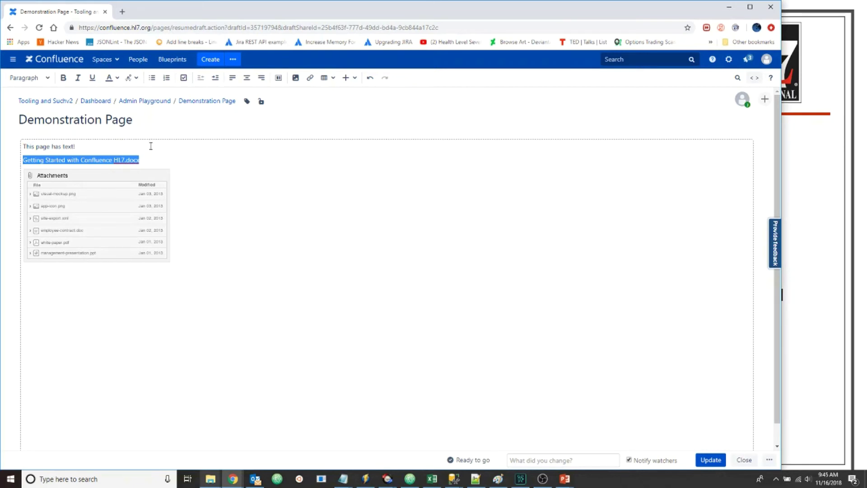
key("Delete")
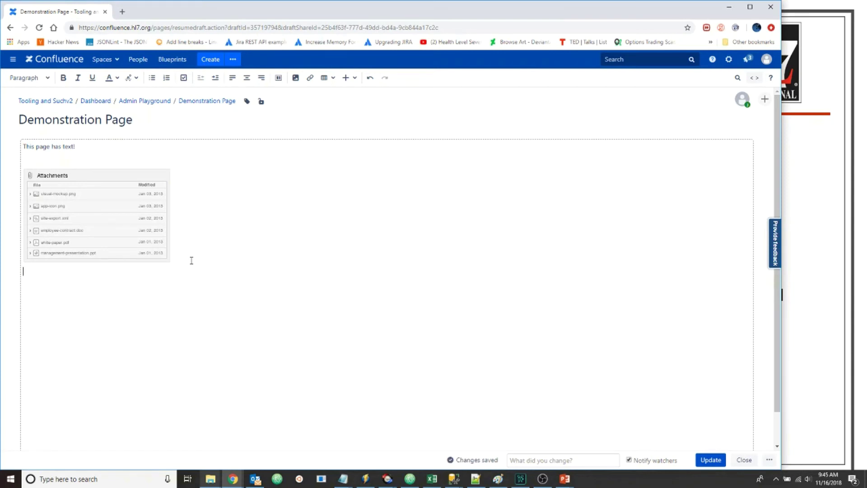
key("ctrl+z")
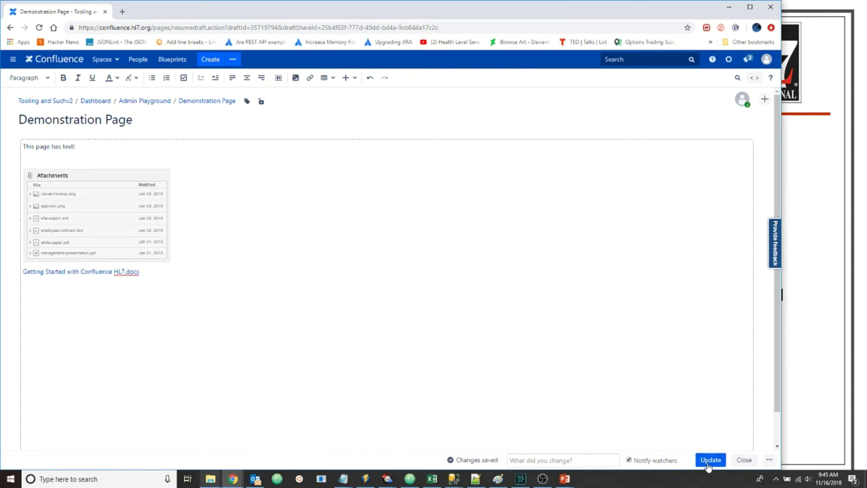
left_click(711, 459)
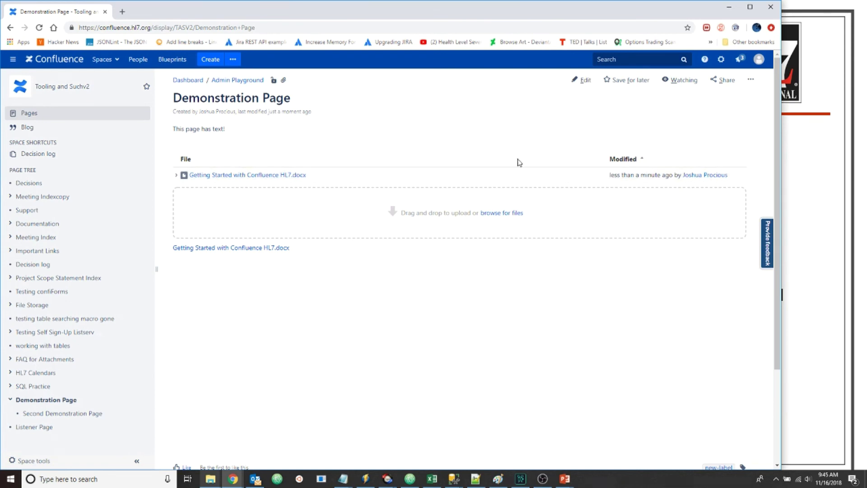
Step: Drag the Attachments macro below the HL7.docx link and publish the page
left_click(584, 85)
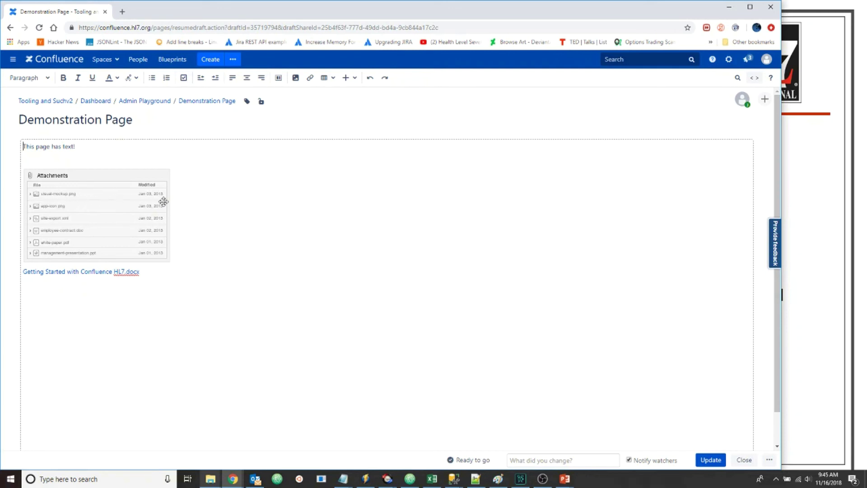
left_click_drag(74, 213, 164, 206)
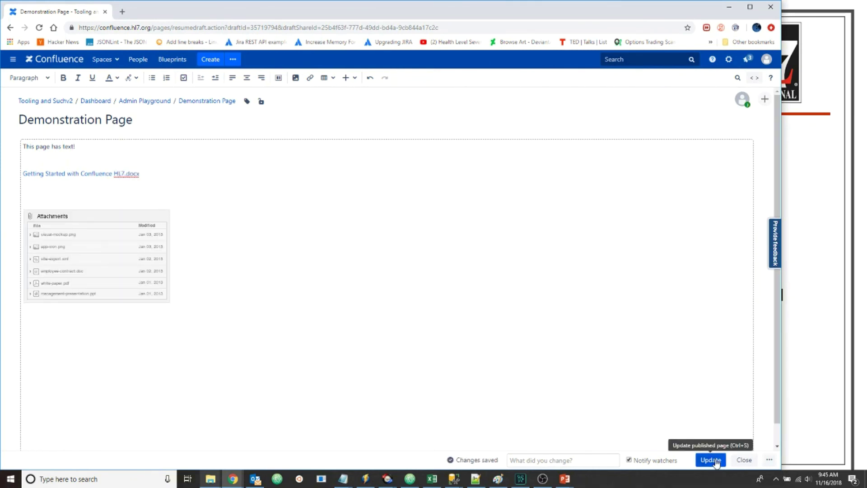
left_click(711, 459)
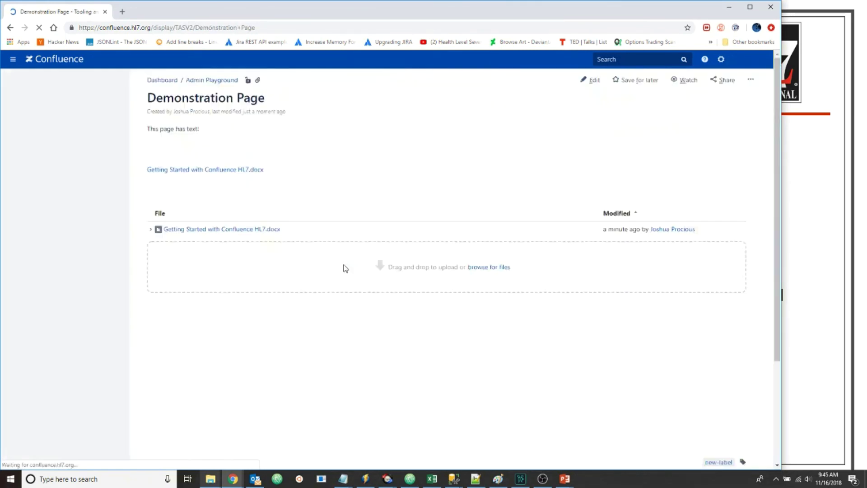